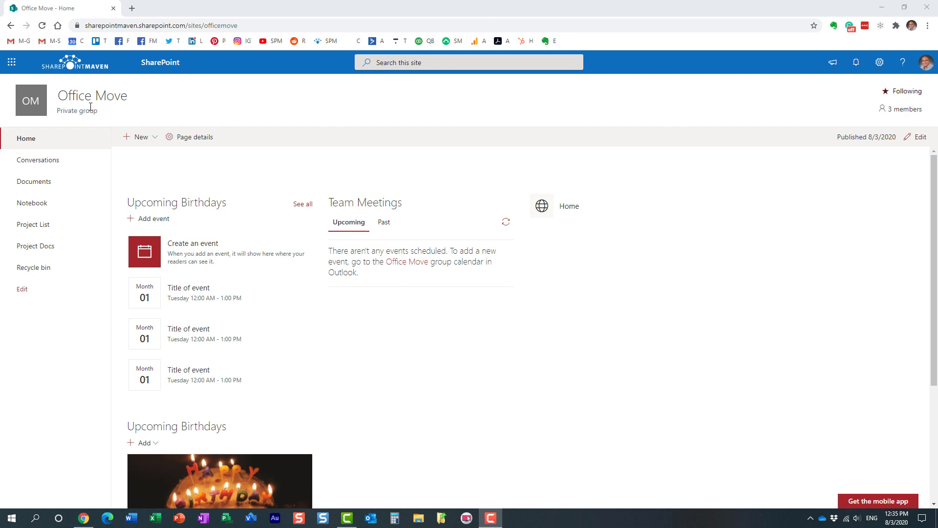
Review the Office Move site's group membership and the contents of its Documents and Project Docs libraries.
{"action": "left_click", "coordinate": [923, 113]}
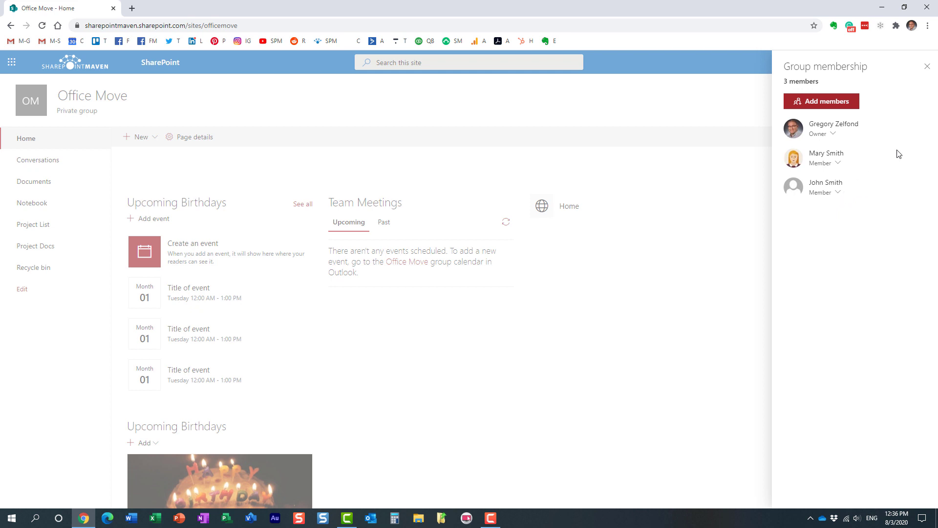
{"action": "left_click", "coordinate": [927, 69]}
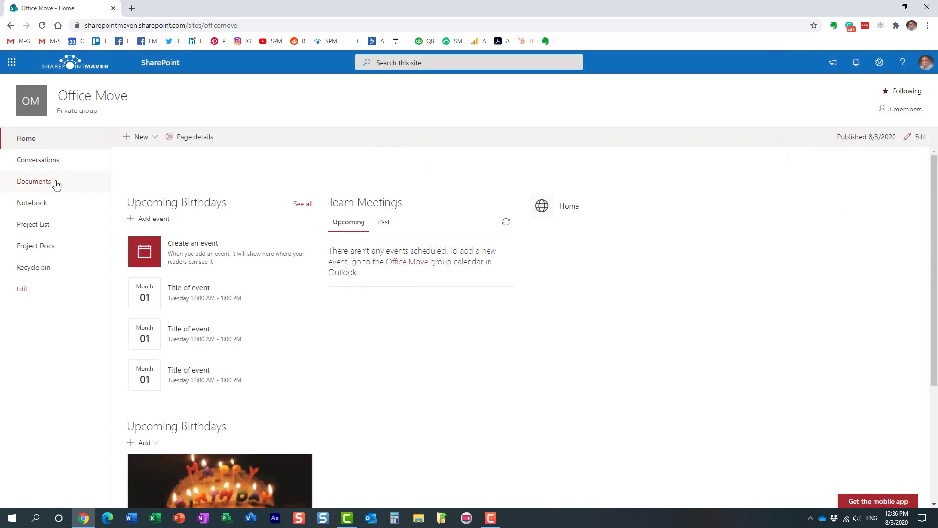
{"action": "left_click", "coordinate": [36, 184]}
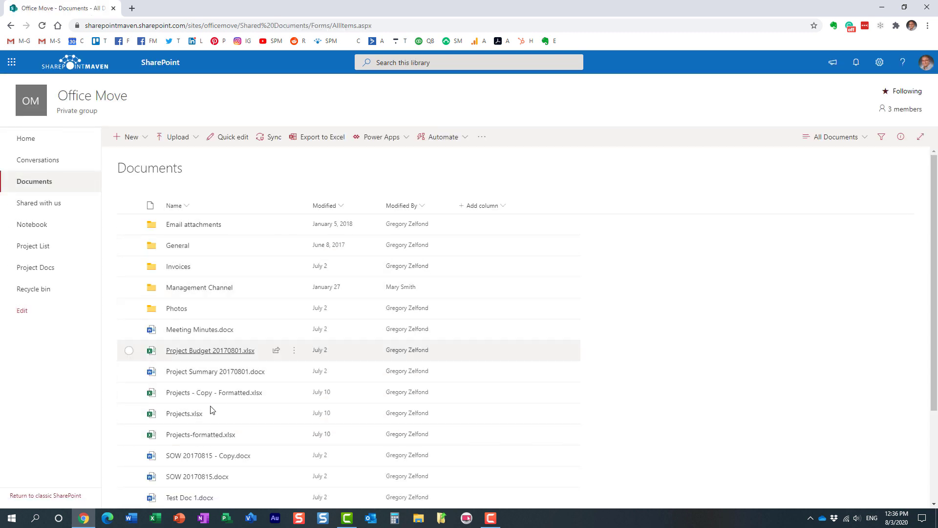
{"action": "left_click", "coordinate": [39, 270]}
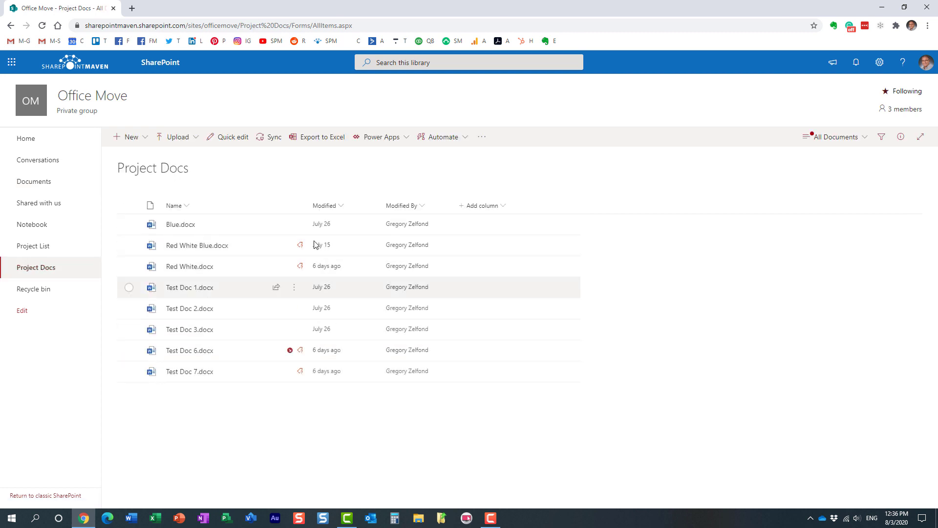
{"action": "left_click", "coordinate": [27, 139]}
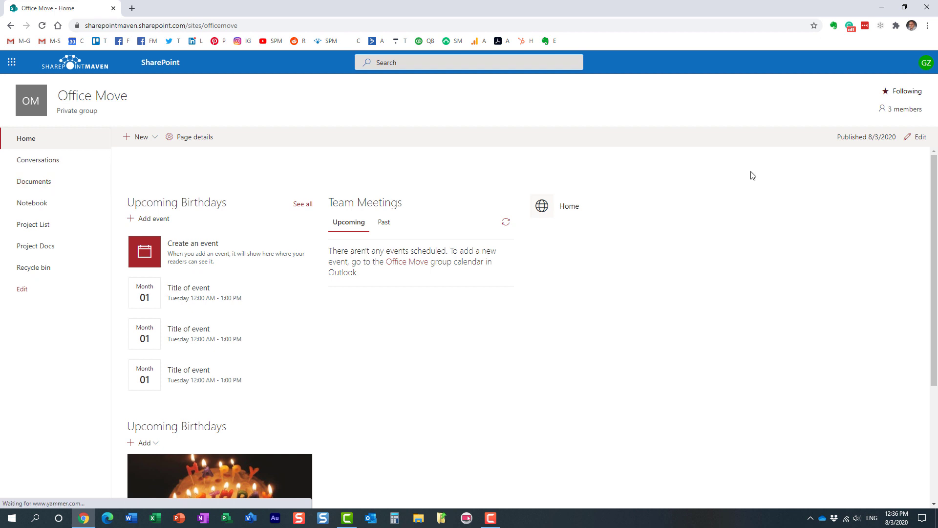
{"action": "left_click", "coordinate": [902, 109]}
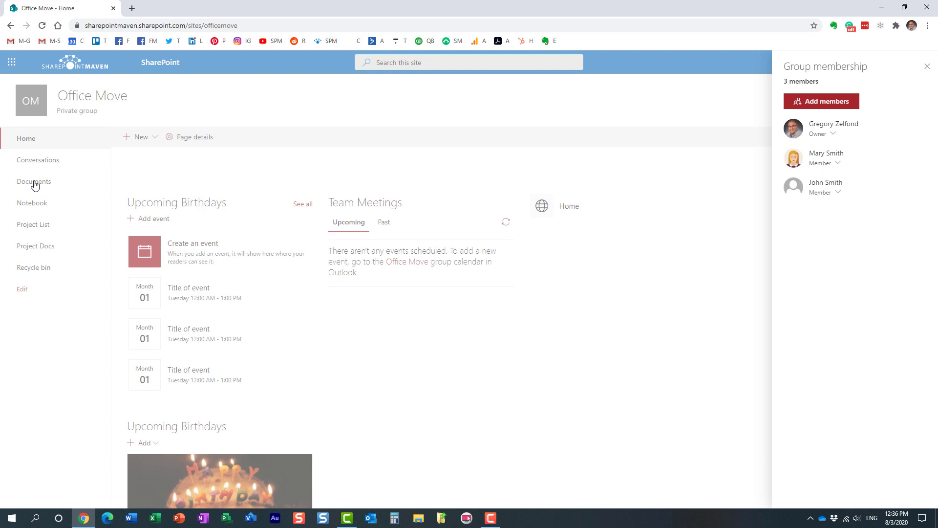
{"action": "left_click", "coordinate": [928, 69]}
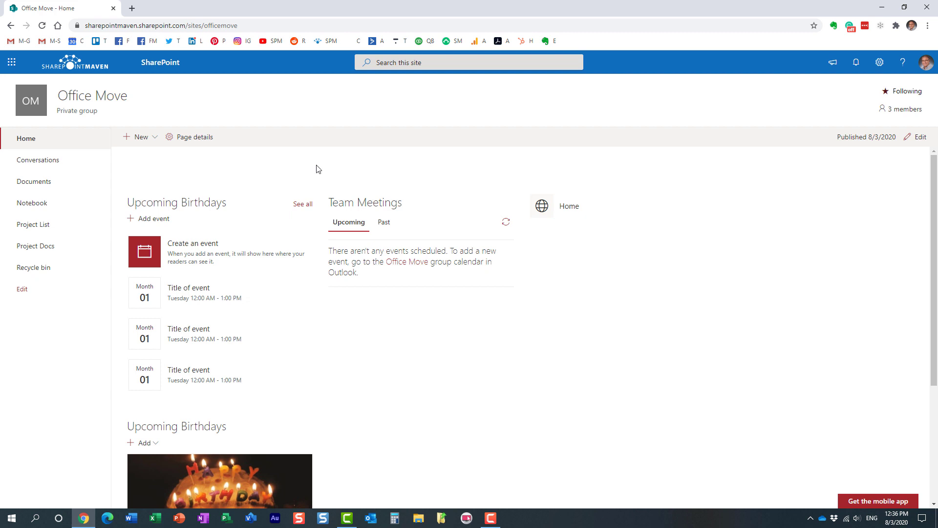
Review which groups are listed as owners, members and visitors in the site permissions.
{"action": "left_click", "coordinate": [878, 71]}
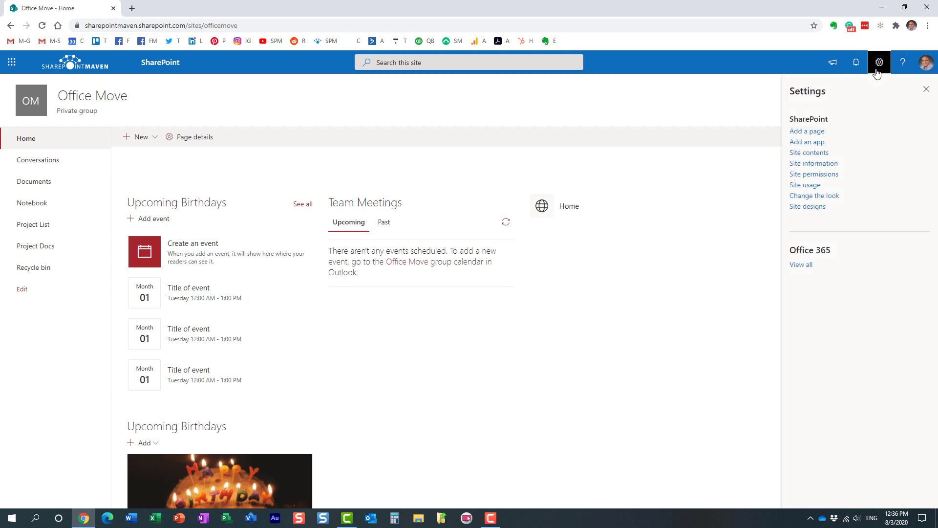
{"action": "left_click", "coordinate": [831, 175]}
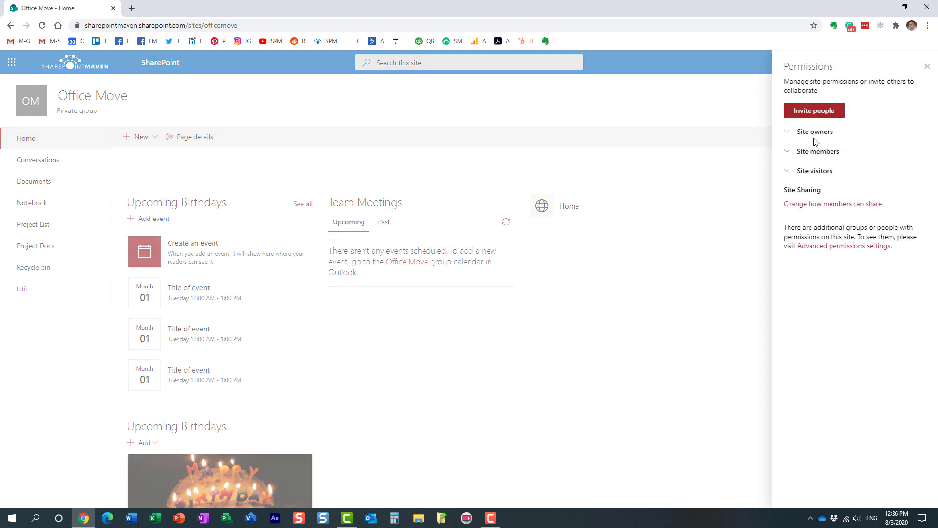
{"action": "left_click", "coordinate": [787, 131]}
{"action": "left_click", "coordinate": [786, 179]}
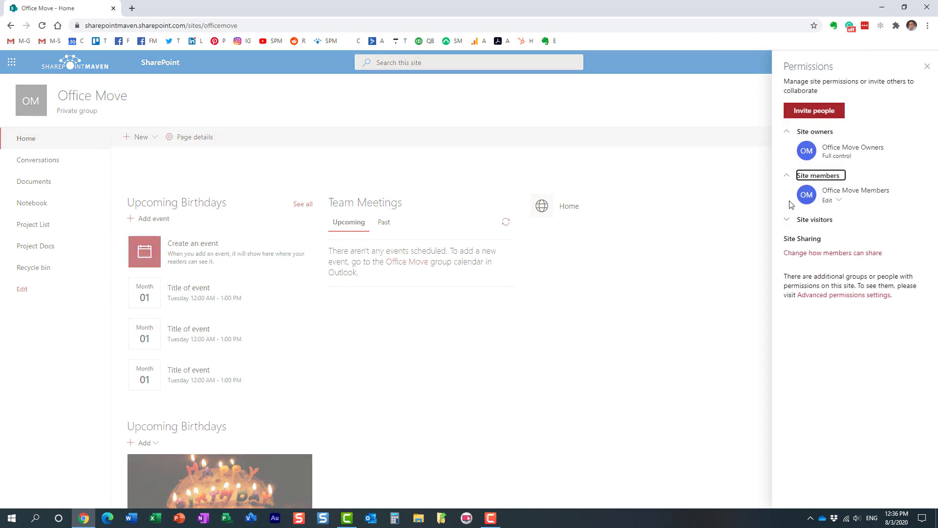
{"action": "left_click", "coordinate": [787, 219]}
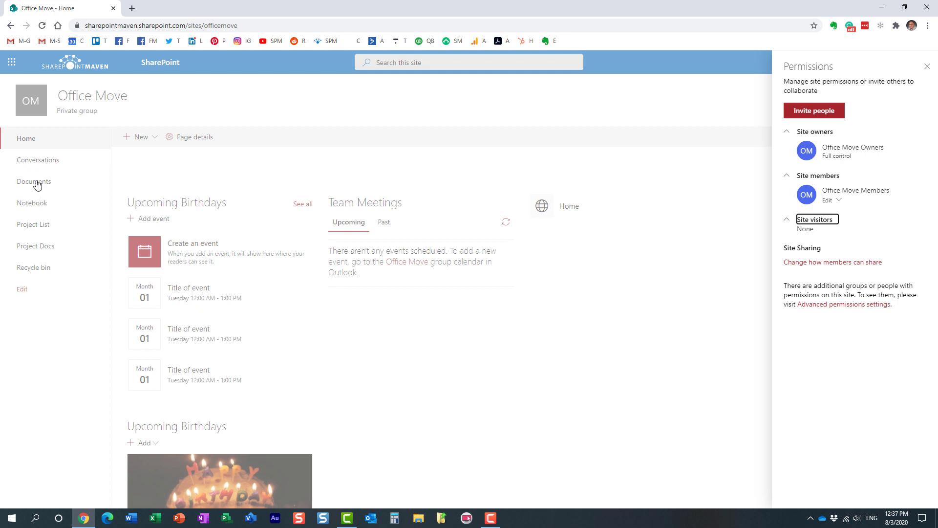
{"action": "left_click", "coordinate": [928, 67]}
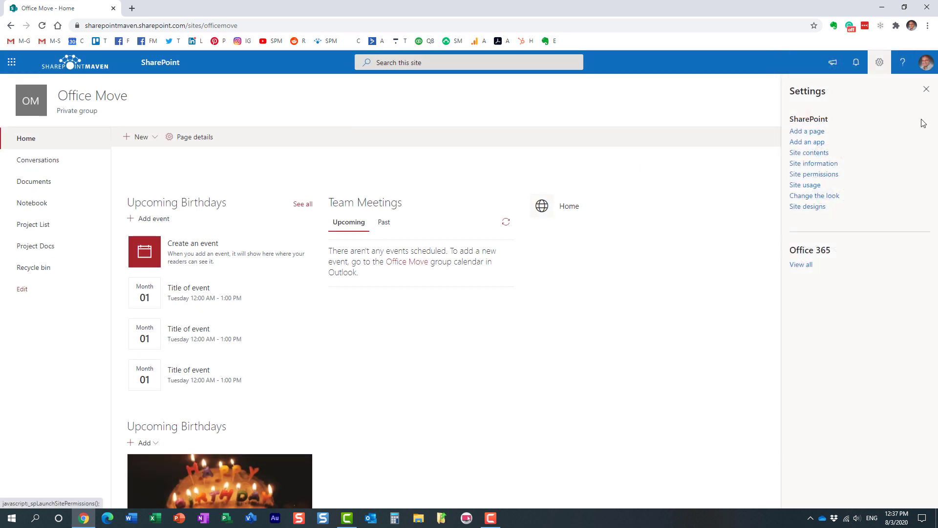
{"action": "left_click", "coordinate": [927, 89]}
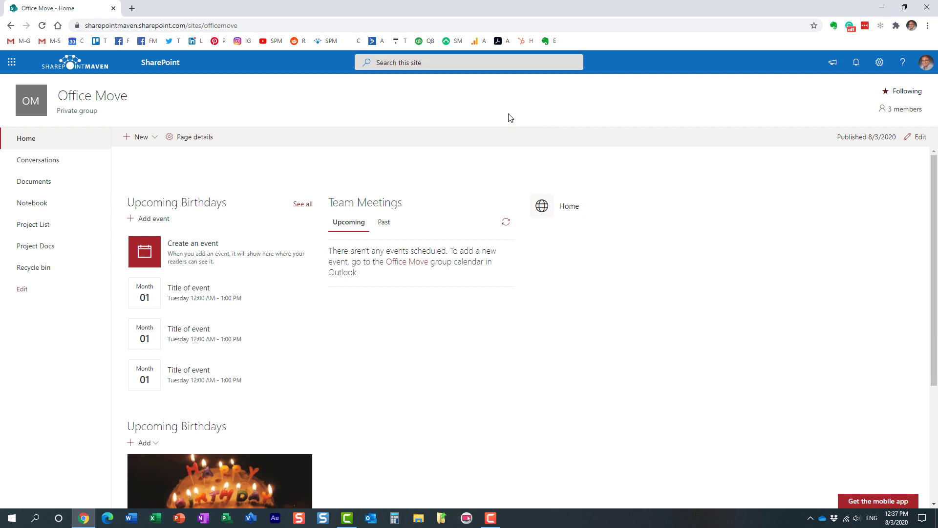
Open the permissions page of the Documents library and check its inheritance status.
{"action": "left_click", "coordinate": [31, 184]}
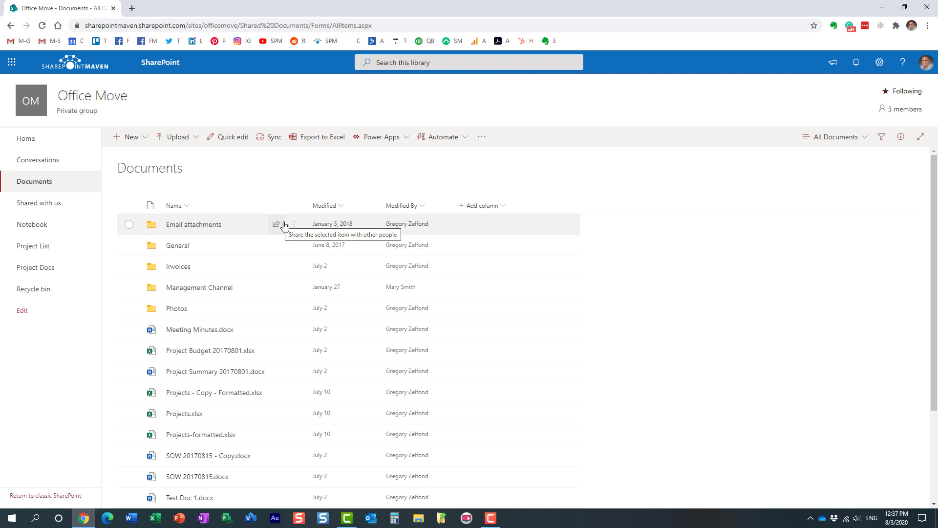
{"action": "left_click", "coordinate": [879, 62]}
{"action": "left_click", "coordinate": [813, 164]}
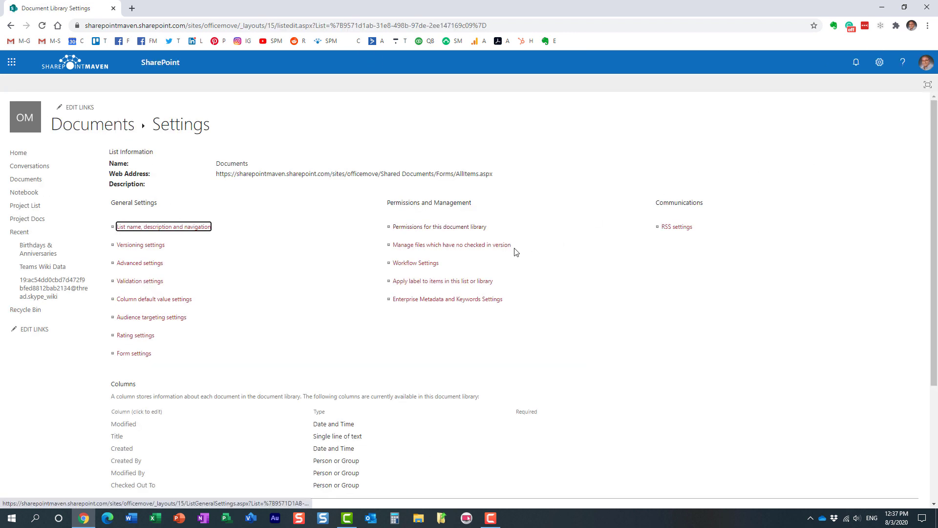
{"action": "left_click", "coordinate": [479, 229]}
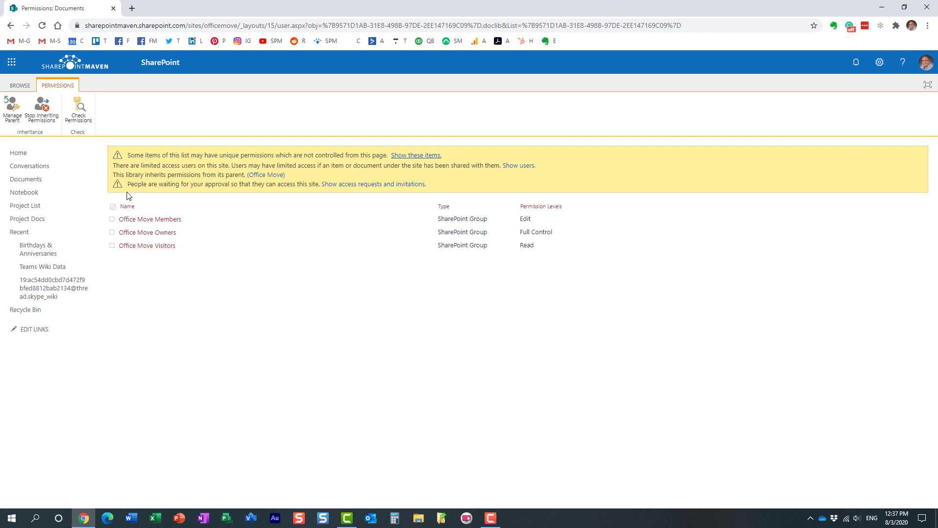
{"action": "left_click_drag", "start_coordinate": [116, 175], "coordinate": [295, 172]}
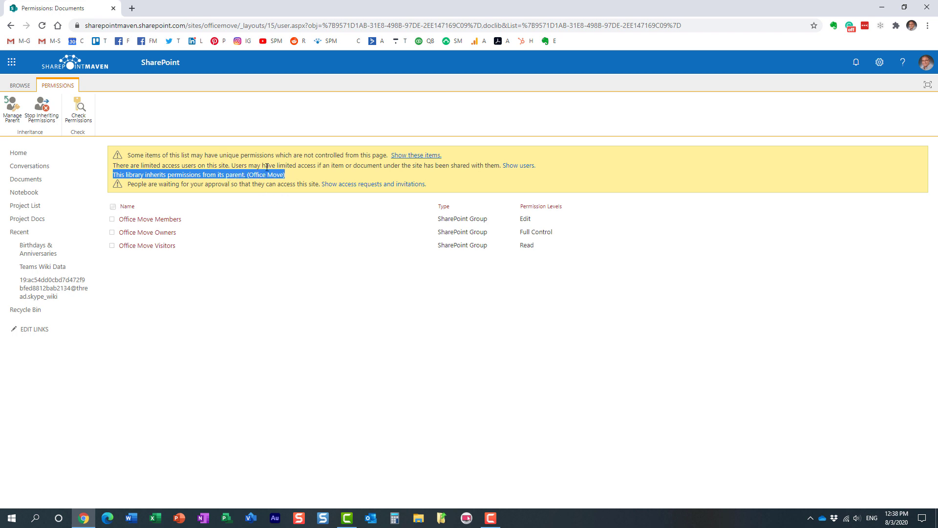
{"action": "left_click", "coordinate": [326, 157]}
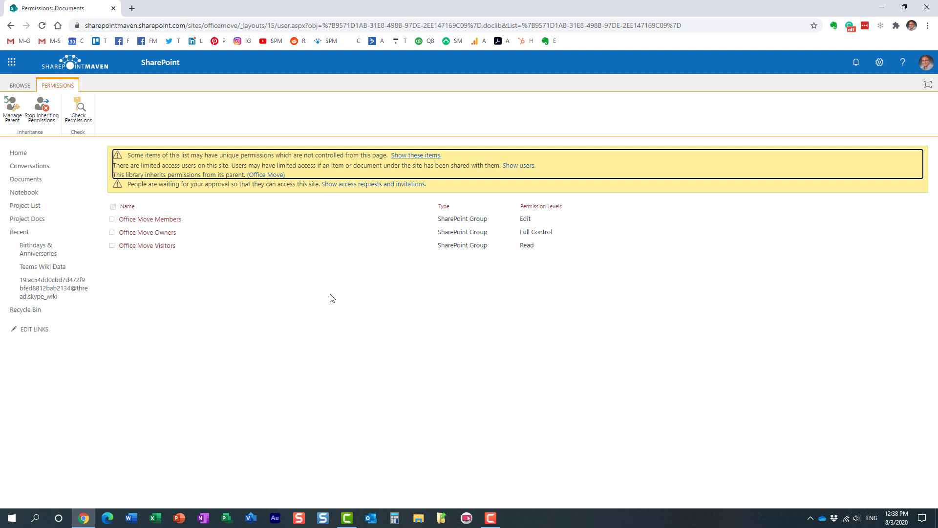
Stop the Documents library from inheriting permissions from its parent site and check its inheritance status.
{"action": "left_click", "coordinate": [43, 117]}
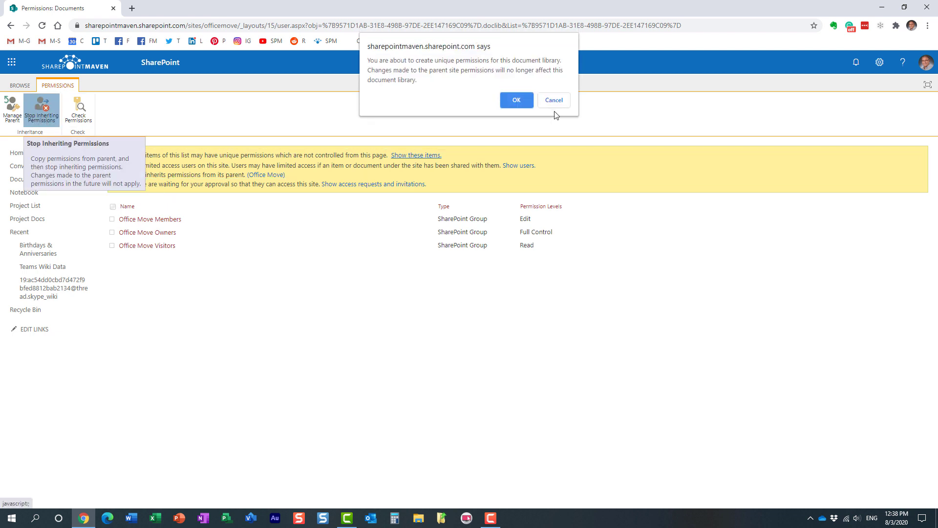
{"action": "left_click", "coordinate": [515, 100]}
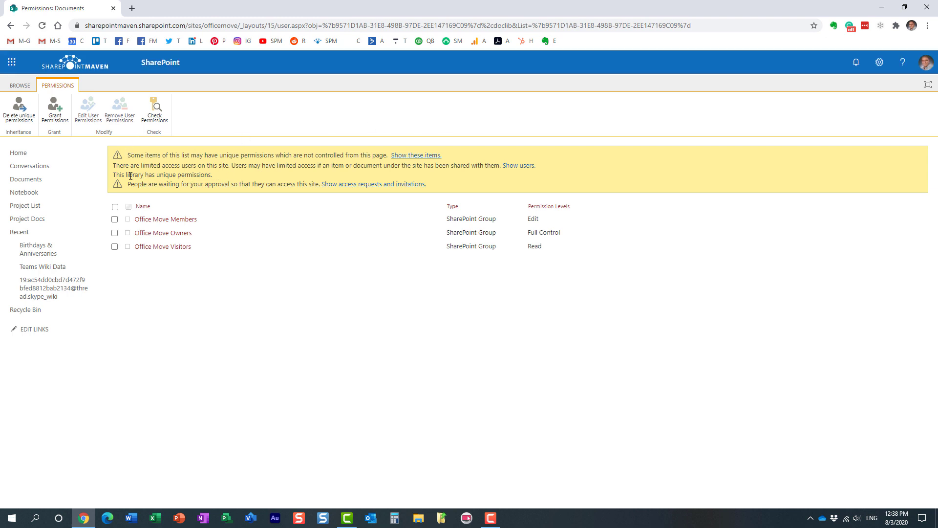
{"action": "left_click_drag", "start_coordinate": [117, 175], "coordinate": [217, 177]}
{"action": "left_click", "coordinate": [262, 249]}
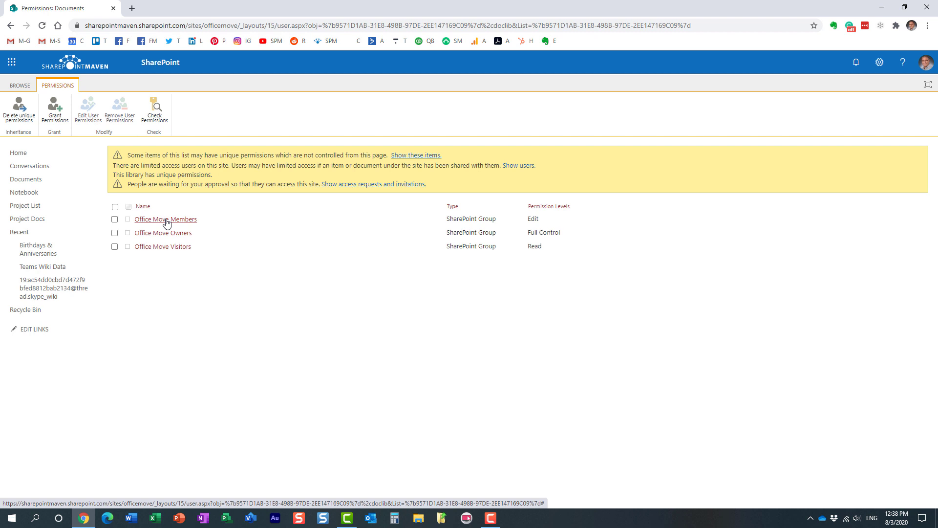
Remove the Office Move Members group's permissions from the Documents library.
{"action": "left_click", "coordinate": [115, 220]}
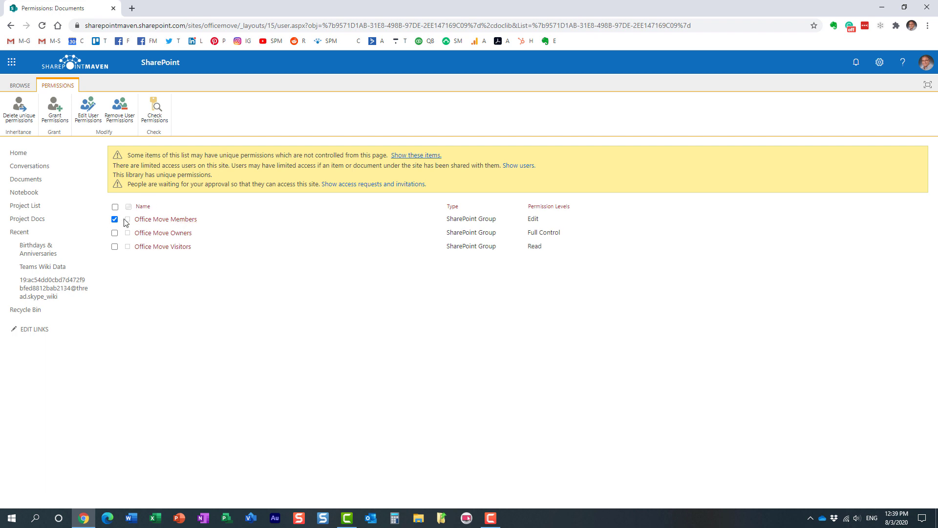
{"action": "left_click", "coordinate": [120, 116]}
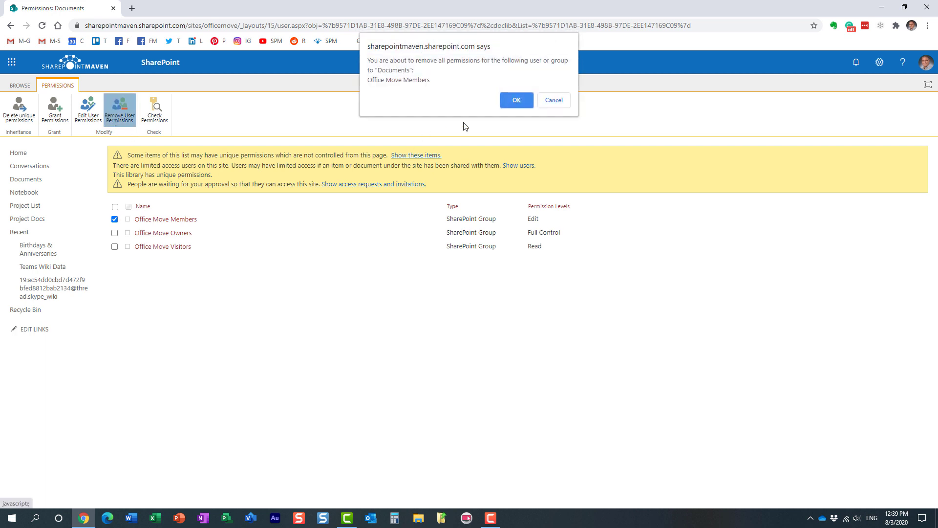
{"action": "left_click", "coordinate": [517, 100]}
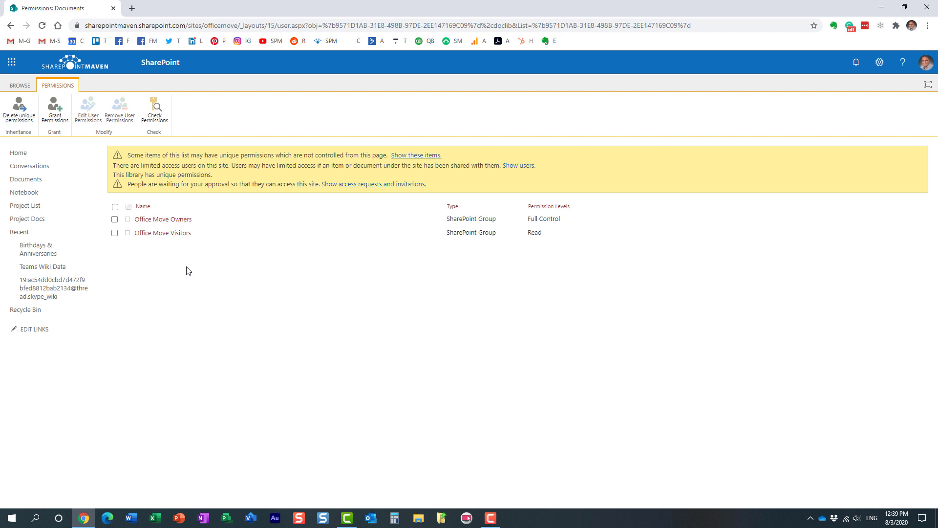
Share the Documents library and its contents with one individual site member at the Edit permission level, then refresh the permissions list.
{"action": "left_click", "coordinate": [56, 118]}
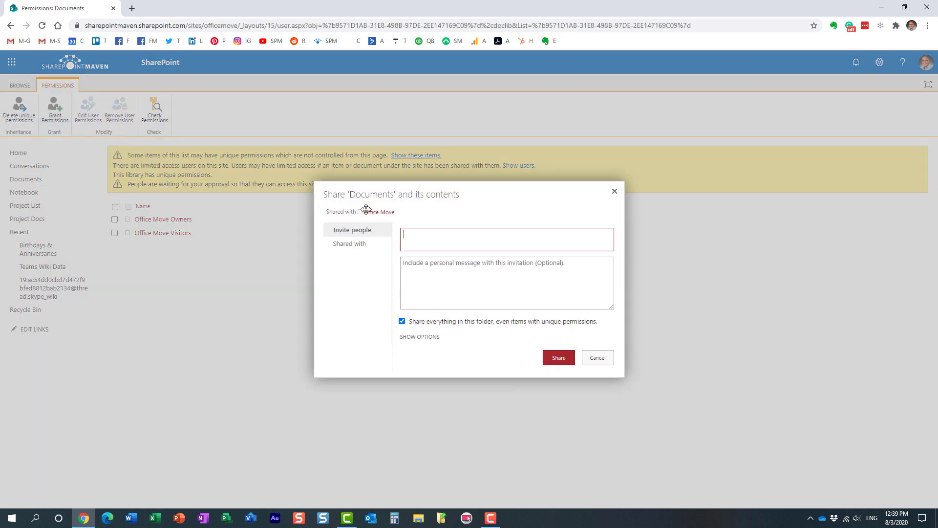
{"action": "type", "text": "mary"}
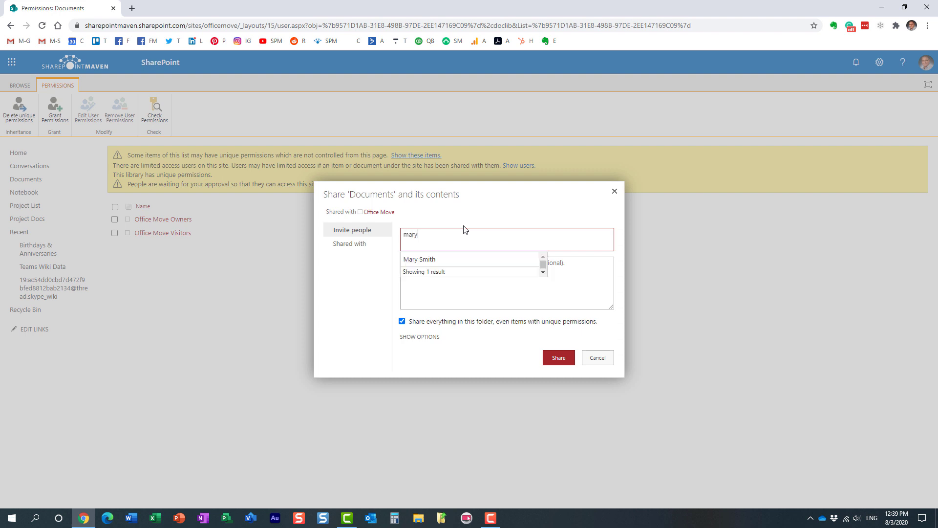
{"action": "left_click", "coordinate": [420, 259]}
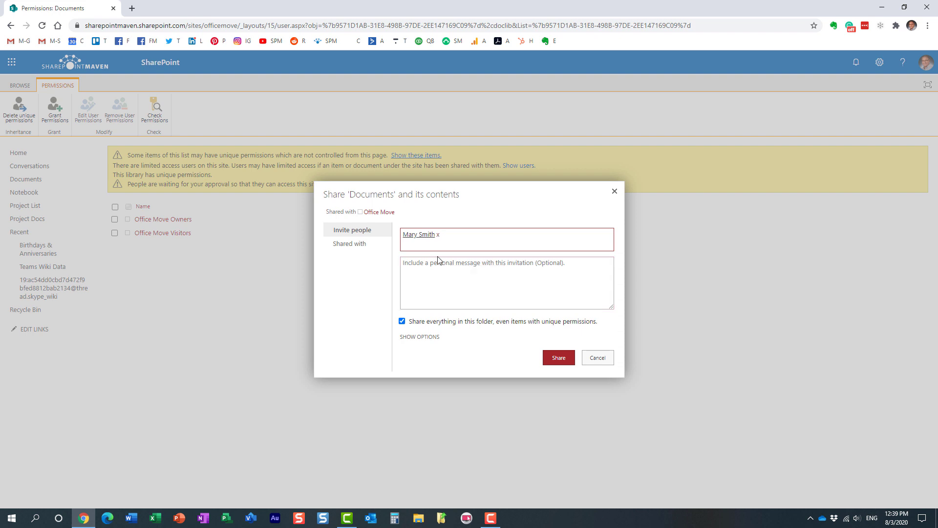
{"action": "left_click", "coordinate": [418, 337]}
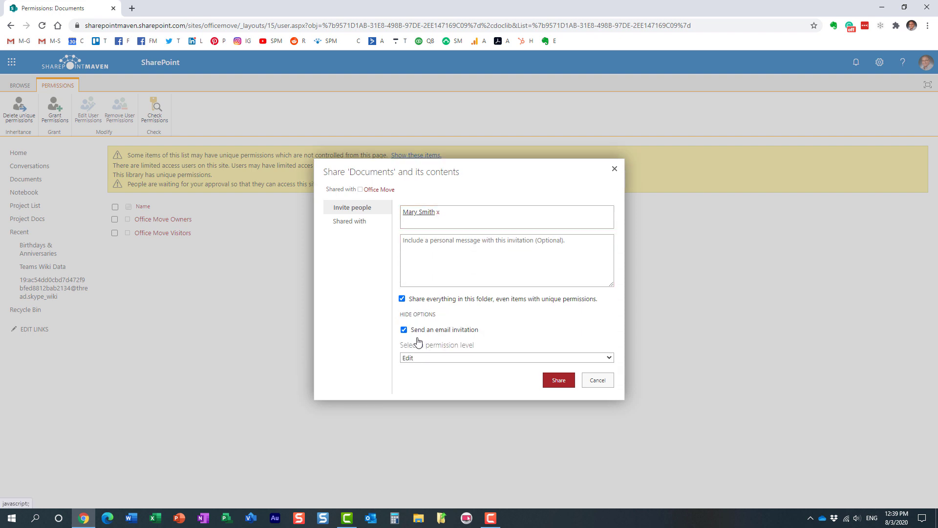
{"action": "left_click", "coordinate": [538, 362]}
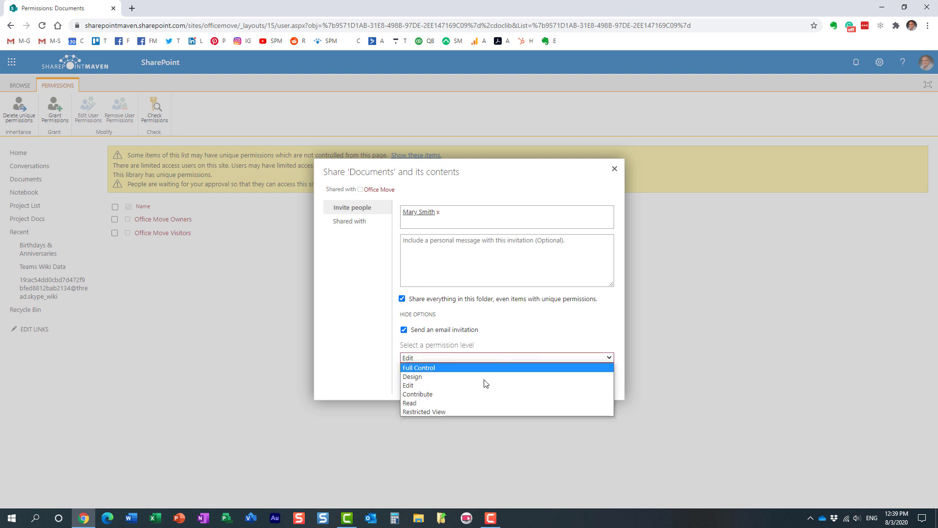
{"action": "left_click", "coordinate": [444, 386]}
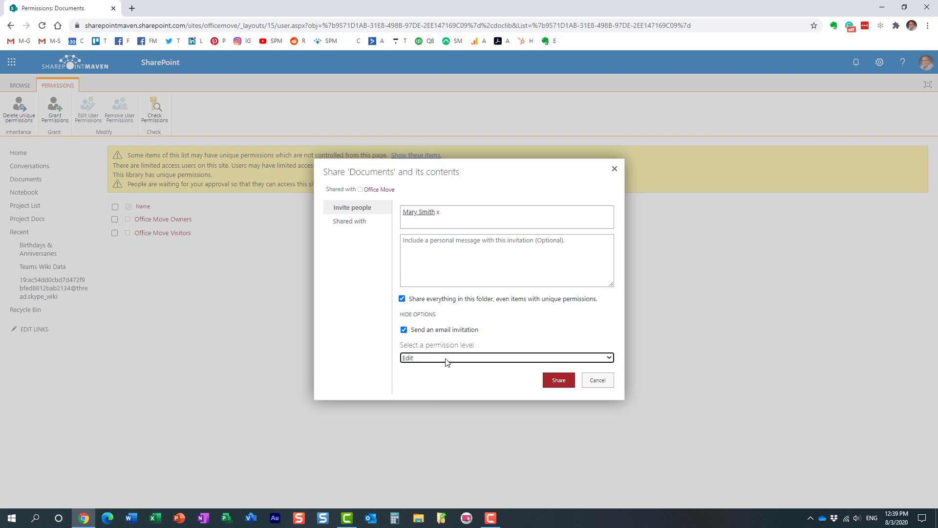
{"action": "left_click", "coordinate": [546, 382]}
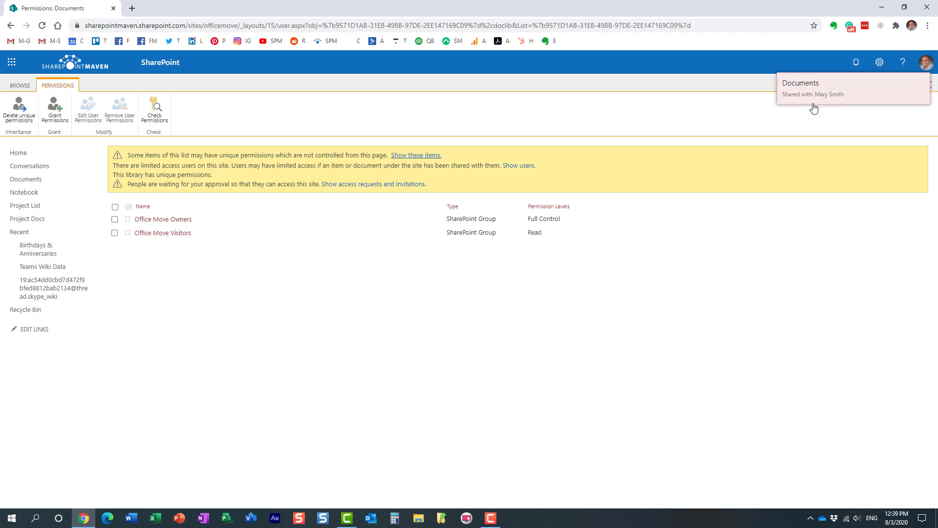
{"action": "right_click", "coordinate": [400, 114]}
{"action": "left_click", "coordinate": [432, 137]}
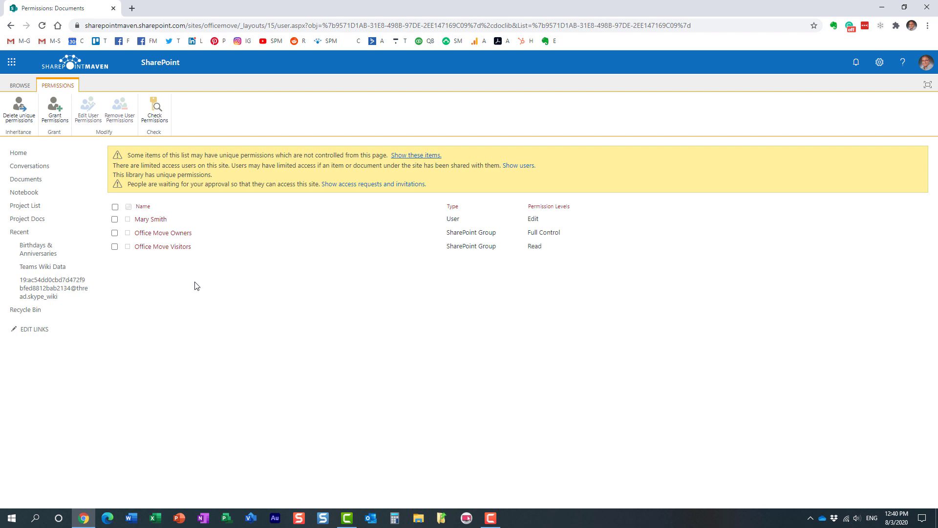
Check the Documents library permissions of the individual user who was granted Edit access directly.
{"action": "left_click", "coordinate": [153, 110]}
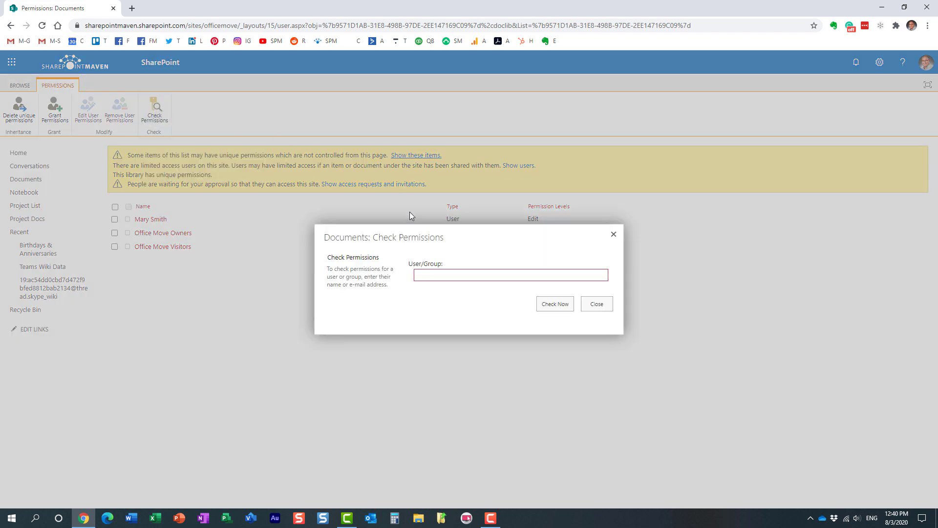
{"action": "type", "text": "mary"}
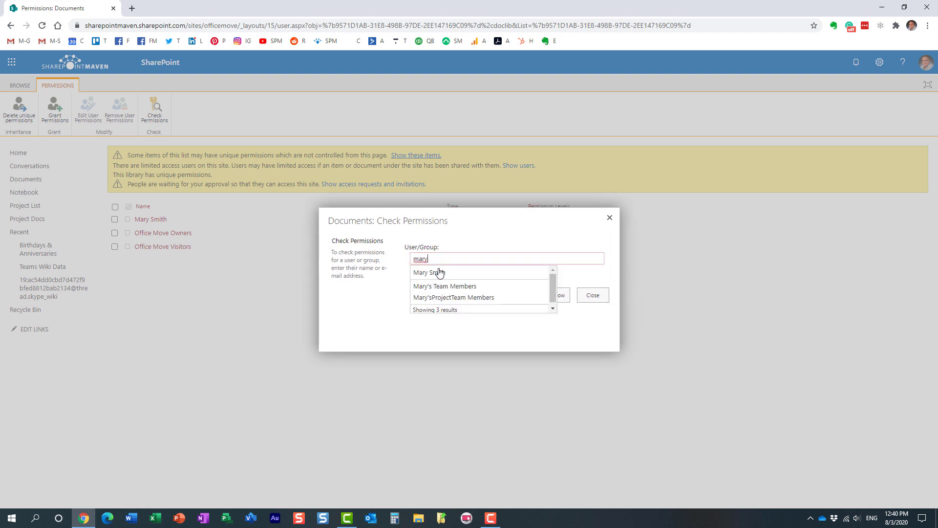
{"action": "left_click", "coordinate": [440, 272]}
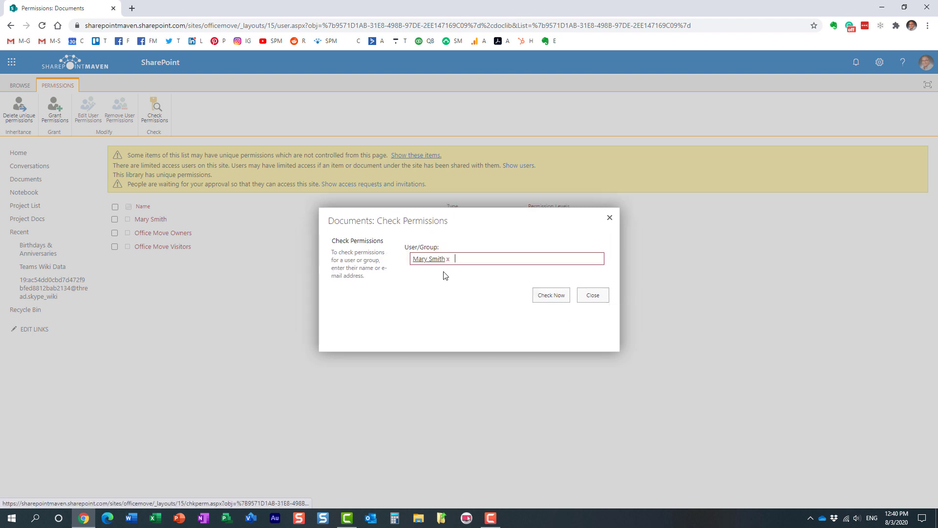
{"action": "left_click", "coordinate": [547, 295]}
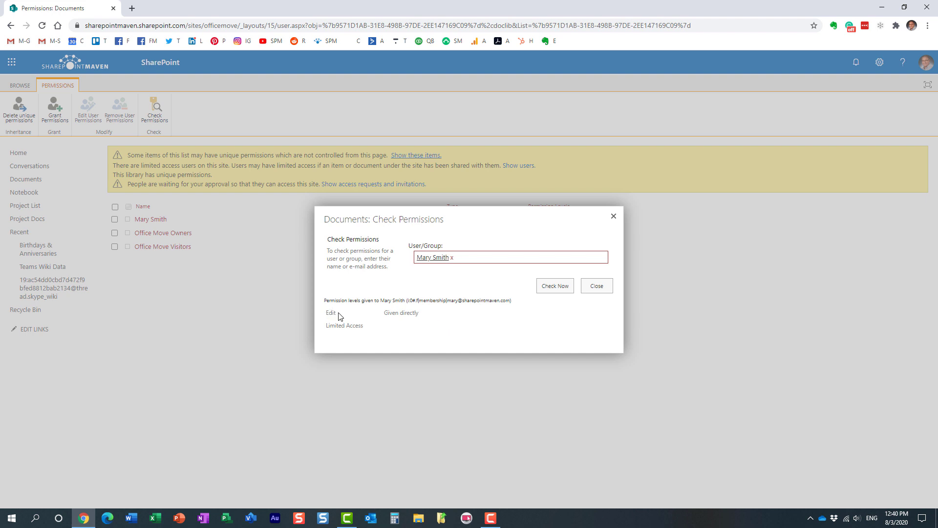
Check the Documents library permissions of a second user who is not individually listed, and close the permission check.
{"action": "left_click", "coordinate": [453, 258]}
{"action": "type", "text": "jo"}
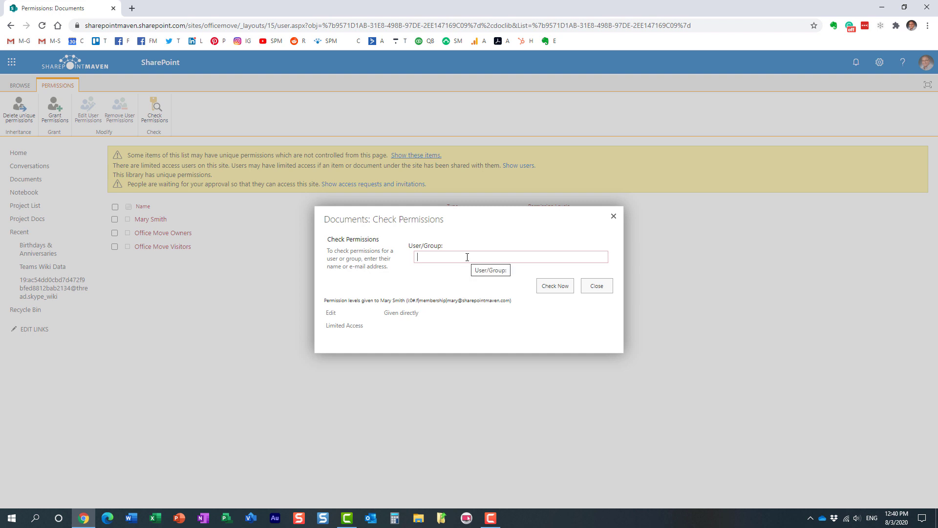
{"action": "type", "text": "hn"}
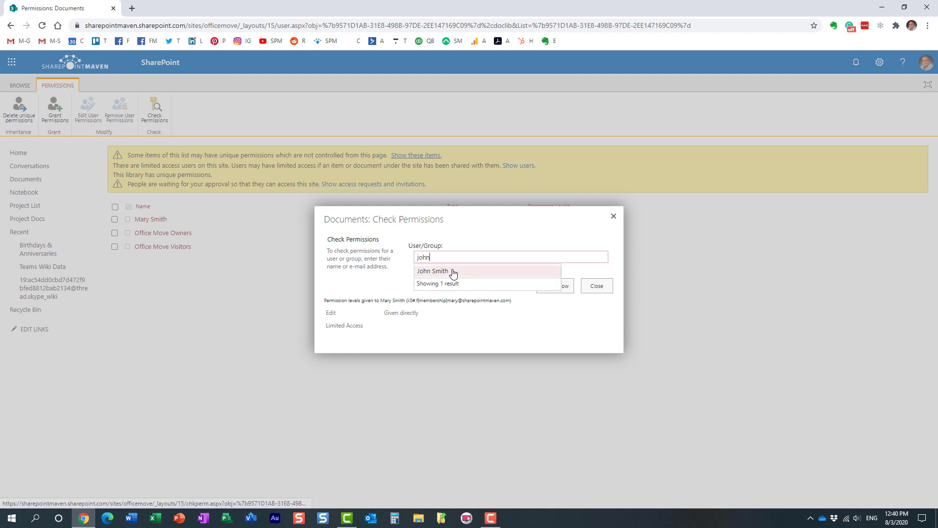
{"action": "left_click", "coordinate": [450, 271]}
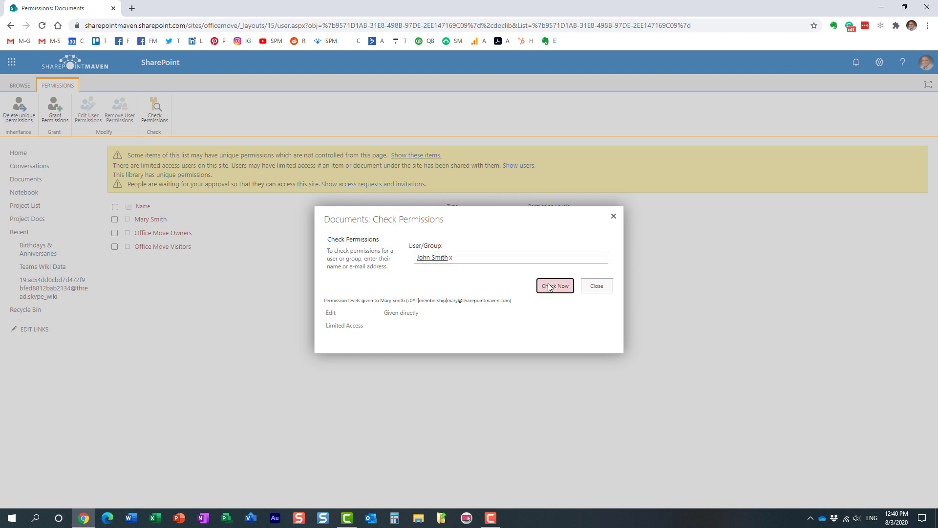
{"action": "left_click", "coordinate": [548, 286]}
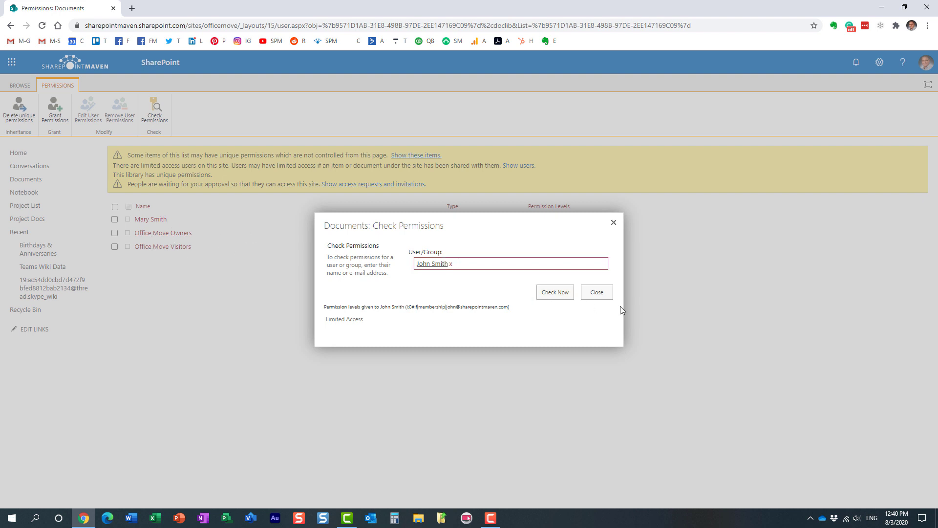
{"action": "left_click", "coordinate": [596, 291]}
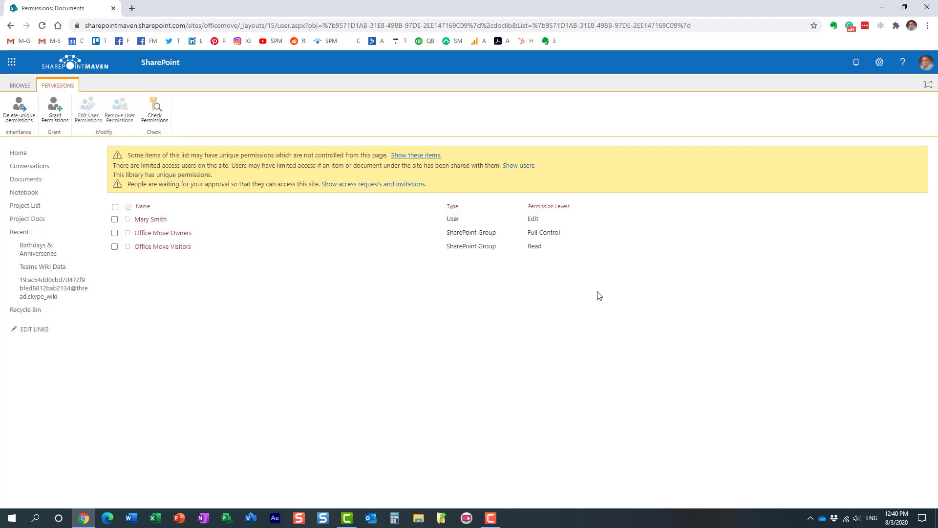
Go to the Office Move site's home page and open its web address for editing.
{"action": "left_click", "coordinate": [19, 155]}
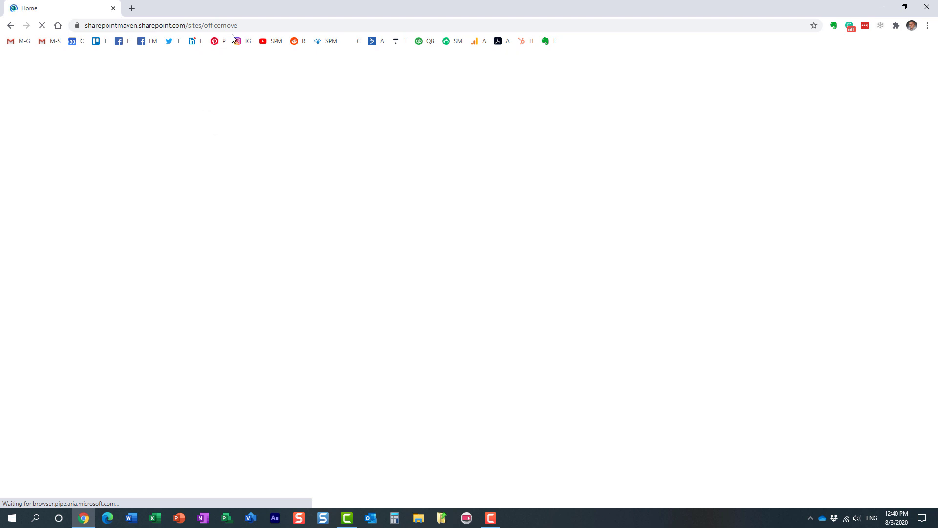
{"action": "left_click", "coordinate": [253, 25]}
{"action": "left_click", "coordinate": [266, 26]}
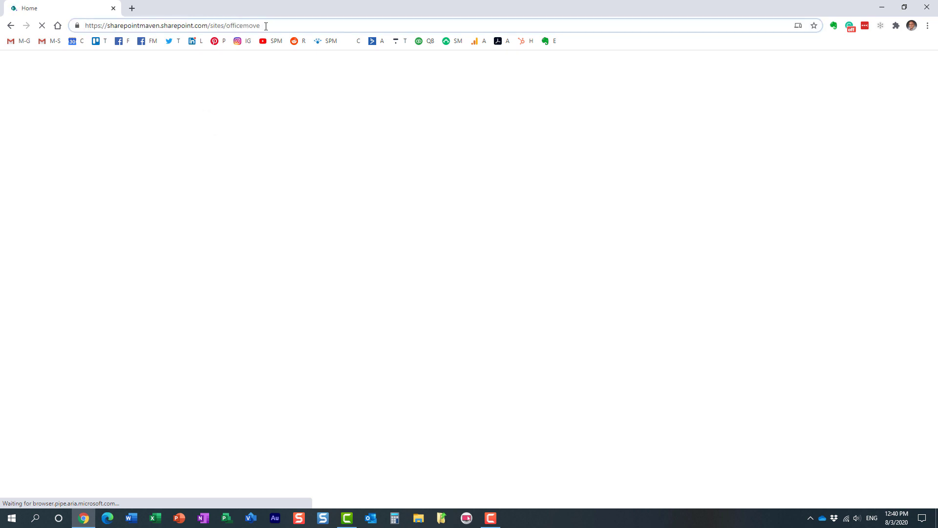